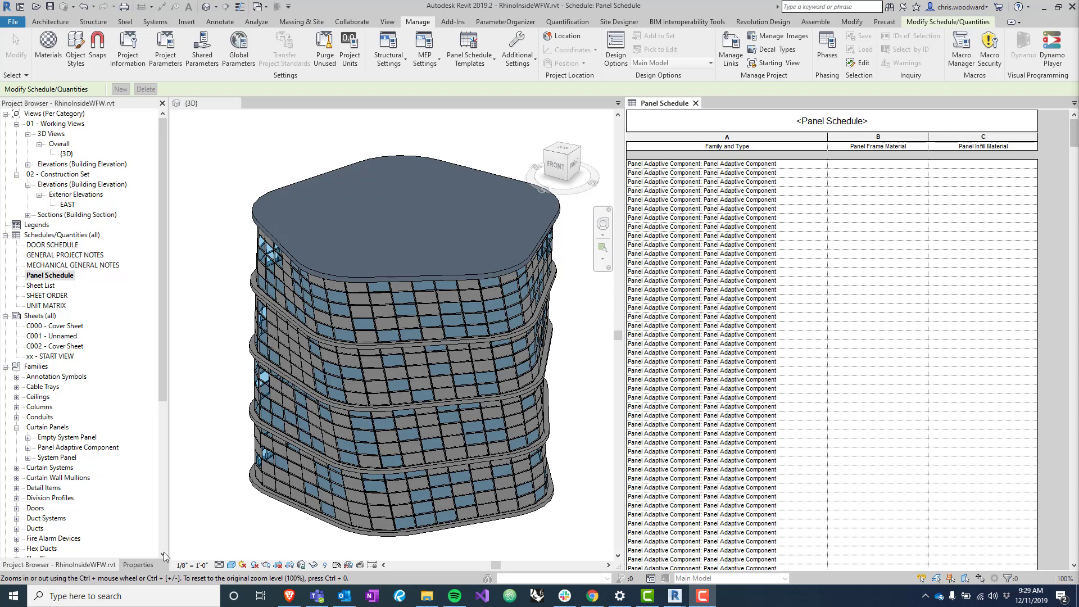
Select several tower curtain panels to compare their Panel Material (Glass) with the empty Panel Infill Material
click(137, 565)
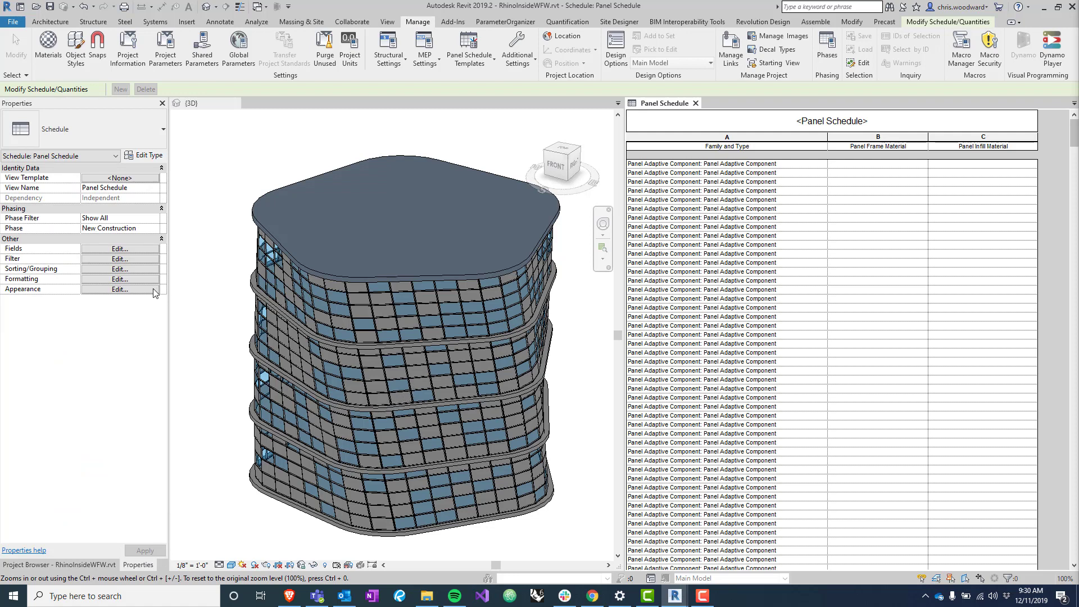
click(399, 313)
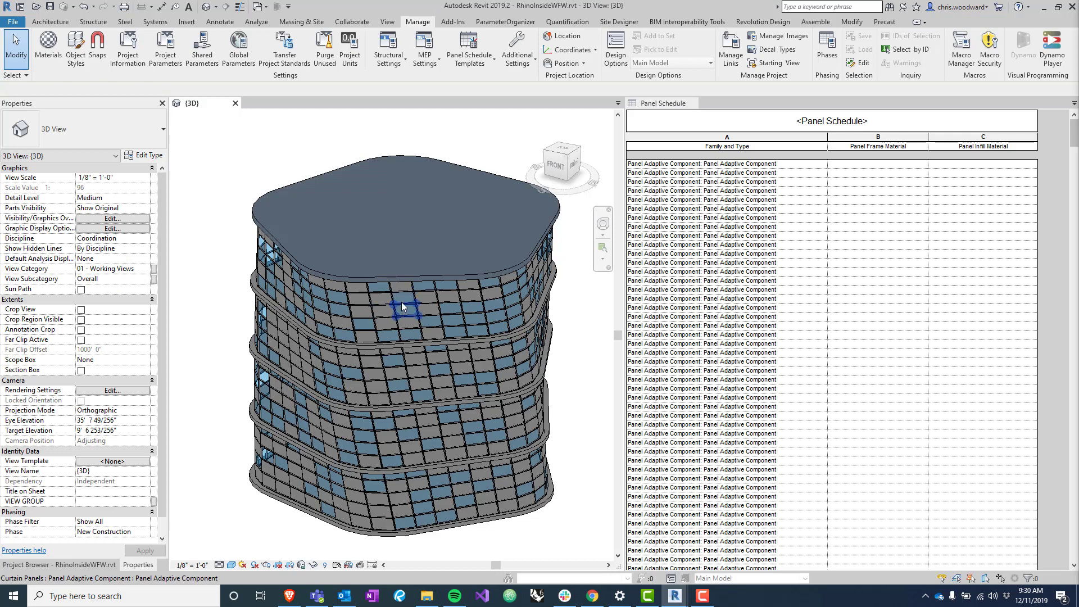
click(386, 311)
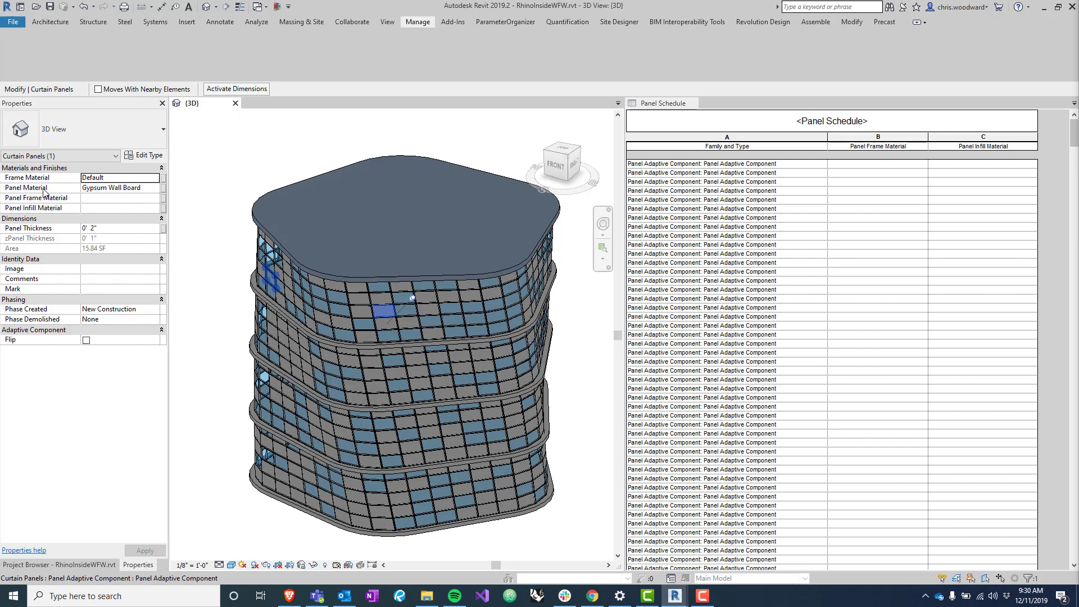
click(451, 320)
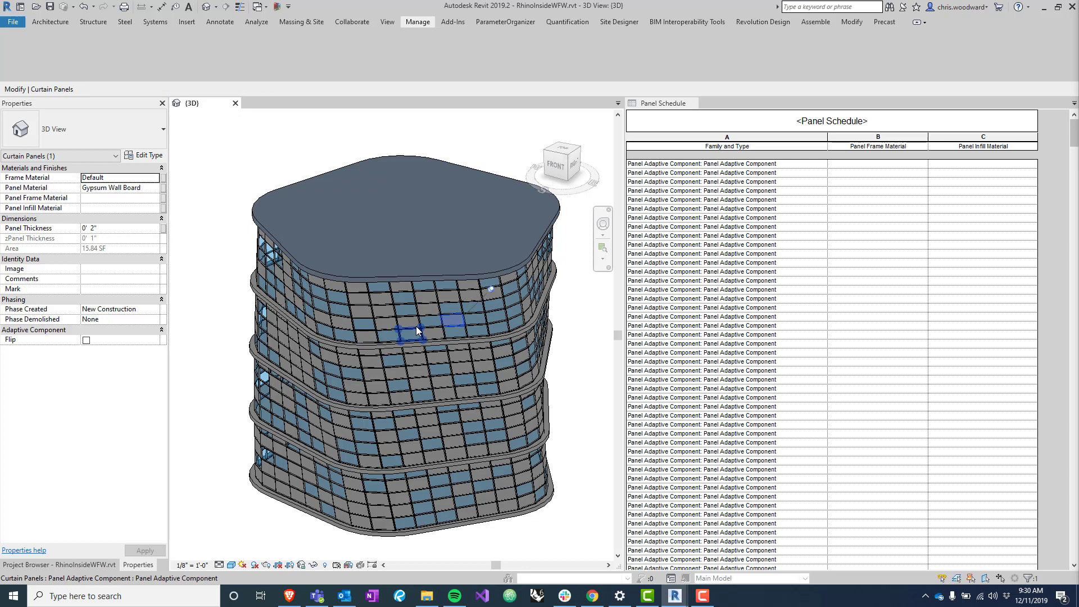
click(478, 331)
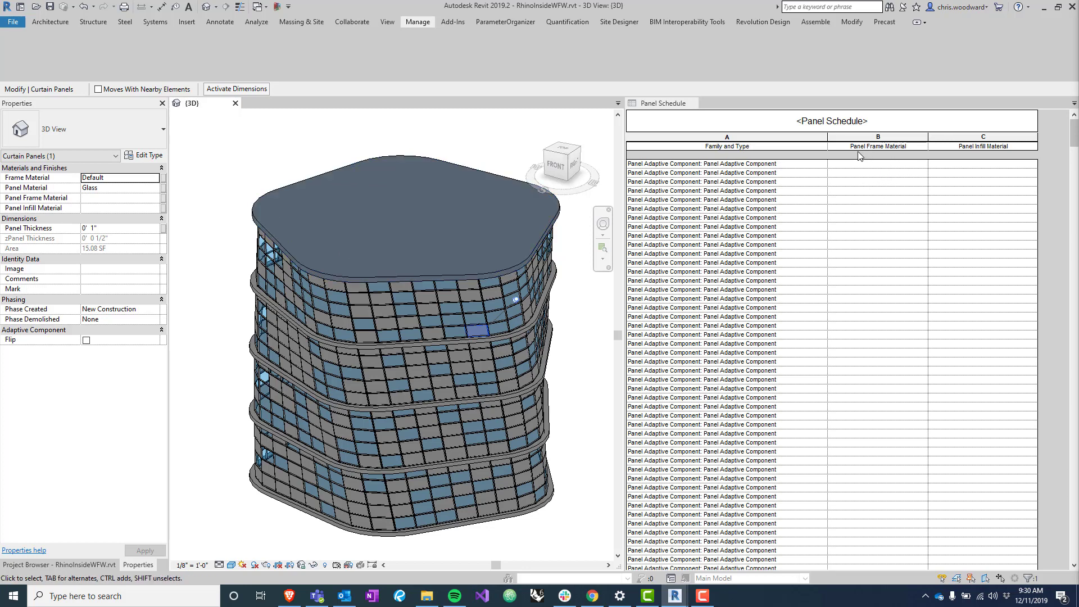
click(414, 327)
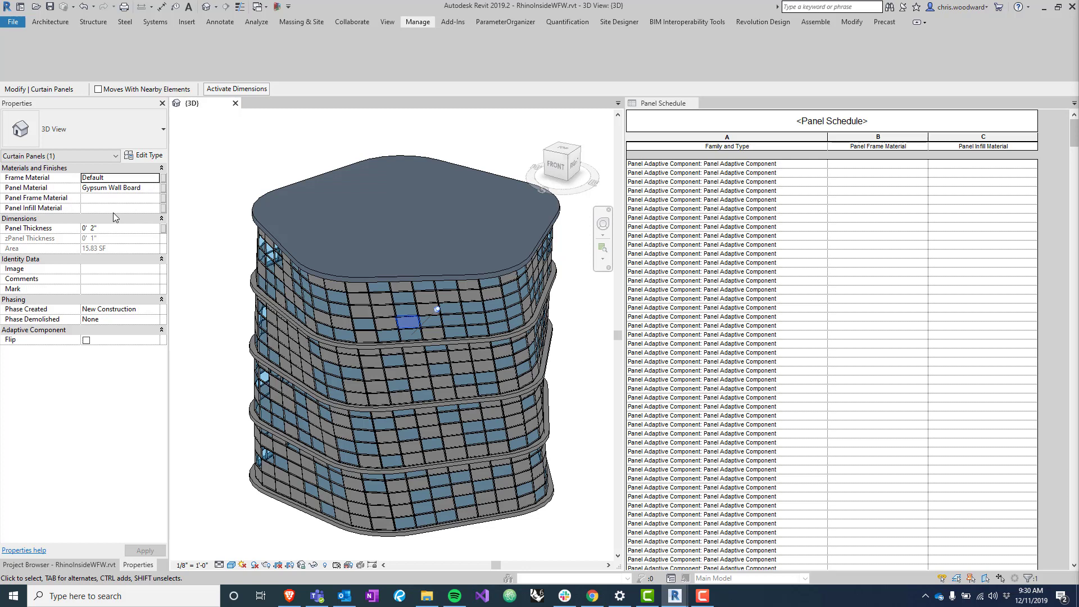
click(456, 337)
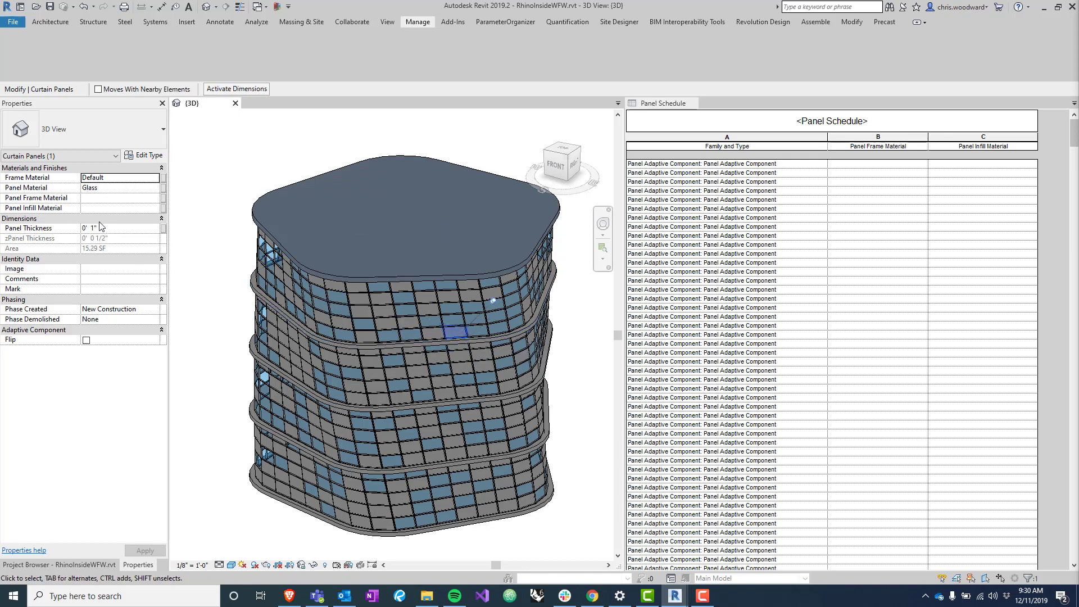
Orbit the tower, then bring the Dynamo TransferParamValueToAnotherParam graph over Revit
shift+middle_drag(490, 354, 433, 400)
scroll(403, 365, down, 3)
scroll(433, 400, up, 5)
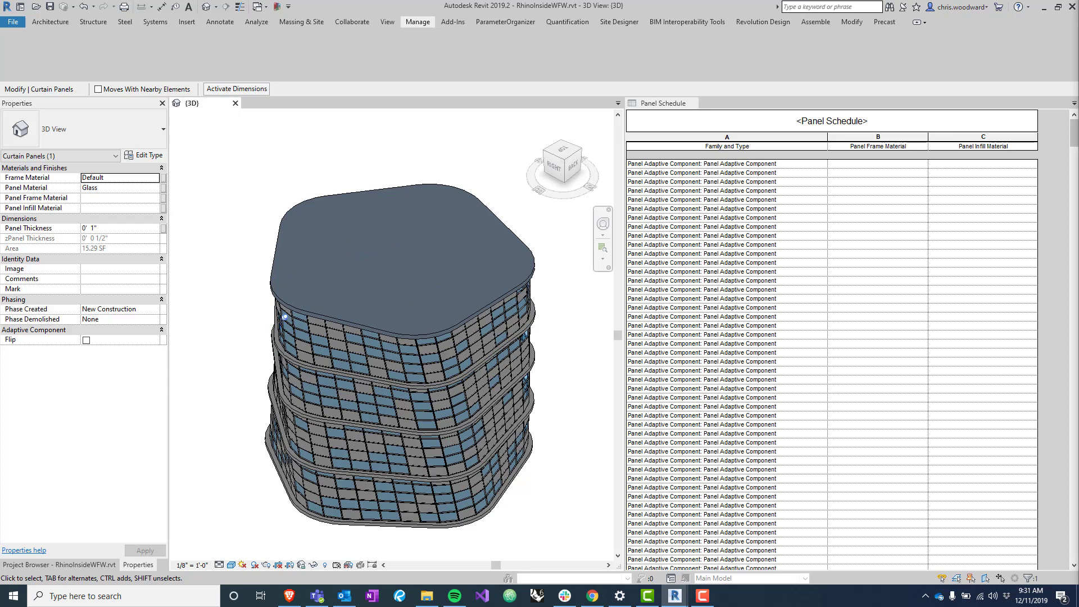
drag(1078, 7, 89, 7)
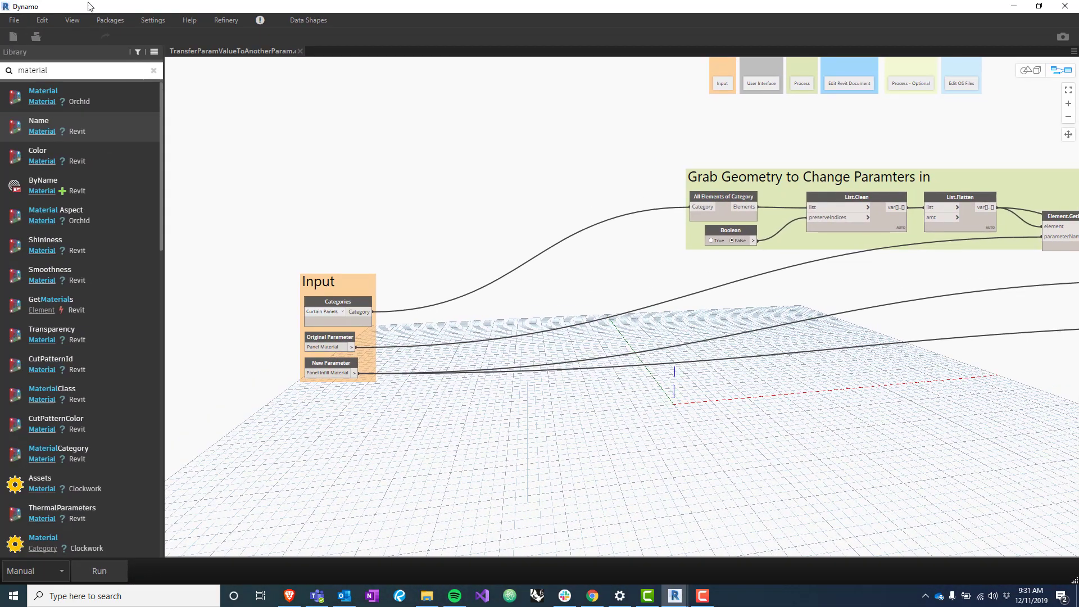
Pan the graph to review the Input, Grab Geometry and Element.GetParameterValueByName nodes
scroll(393, 292, up, 5)
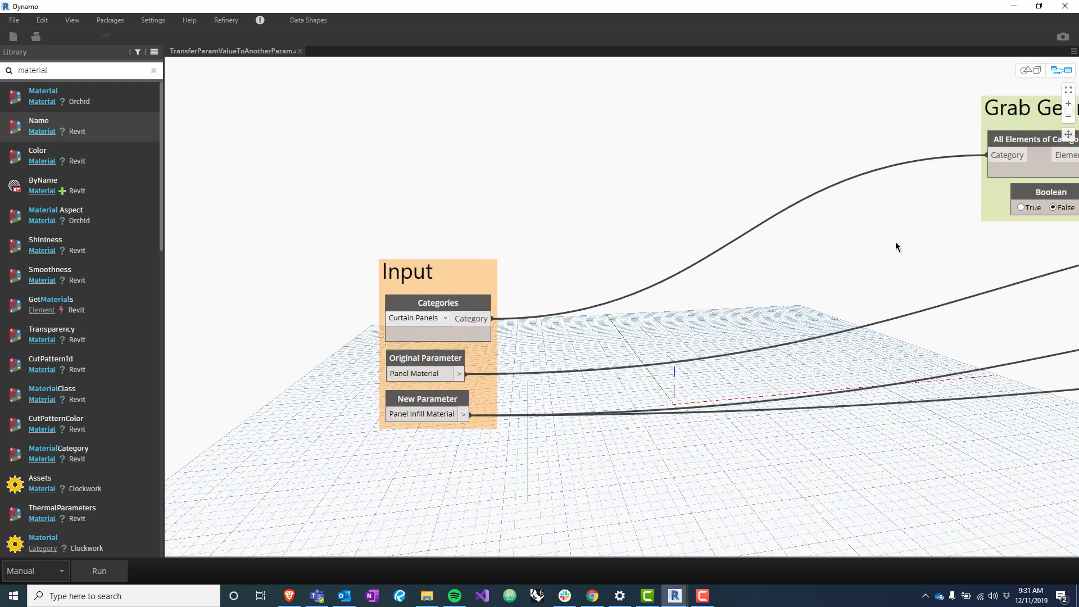
middle_drag(894, 244, 459, 303)
middle_drag(680, 289, 600, 303)
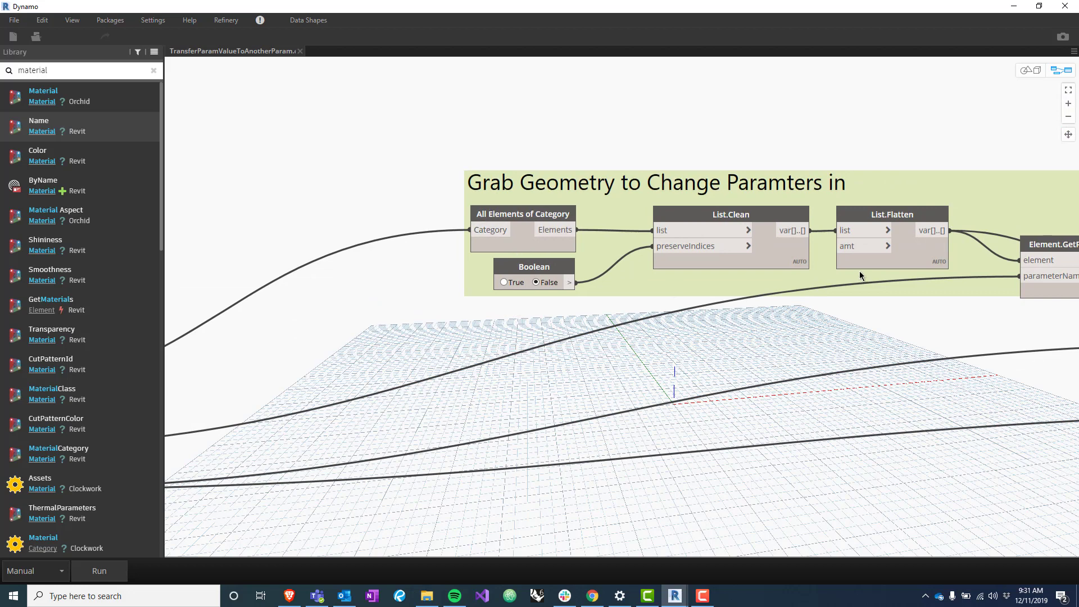
middle_drag(762, 265, 509, 252)
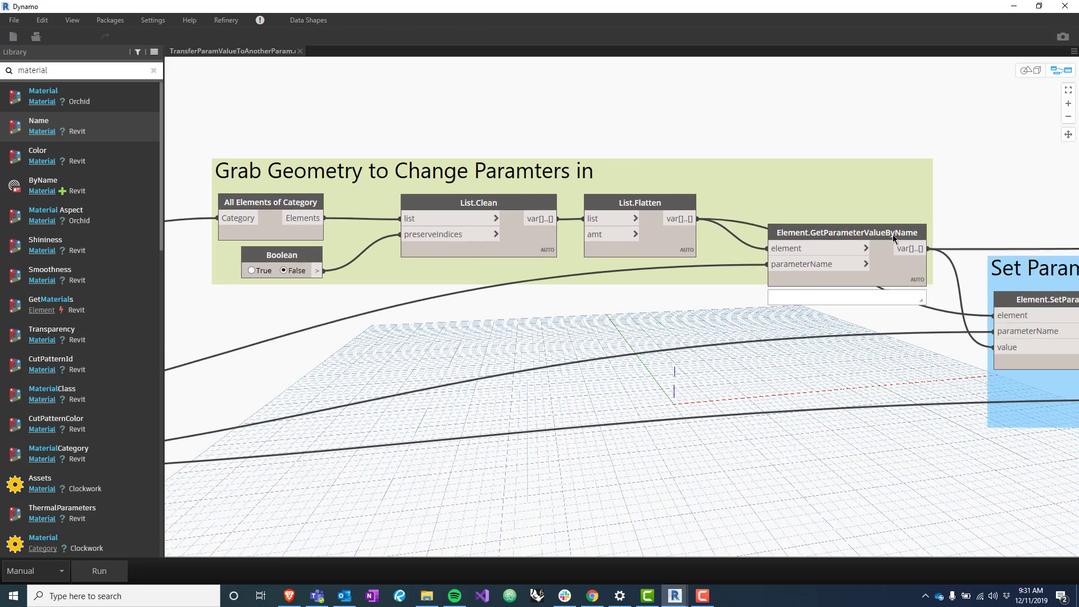
scroll(828, 228, down, 4)
middle_drag(504, 316, 679, 362)
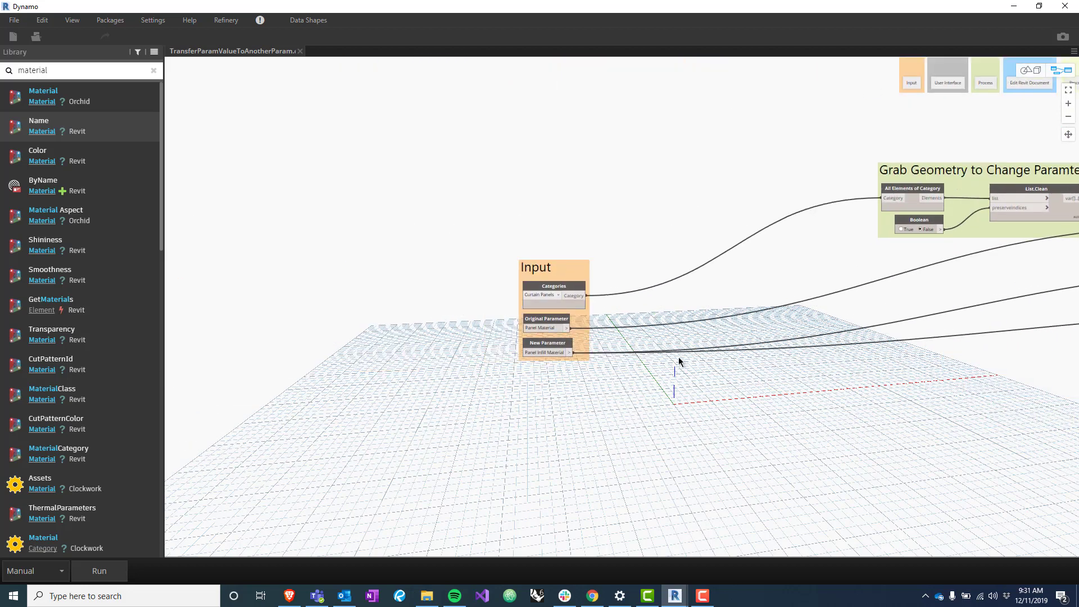
scroll(634, 313, up, 4)
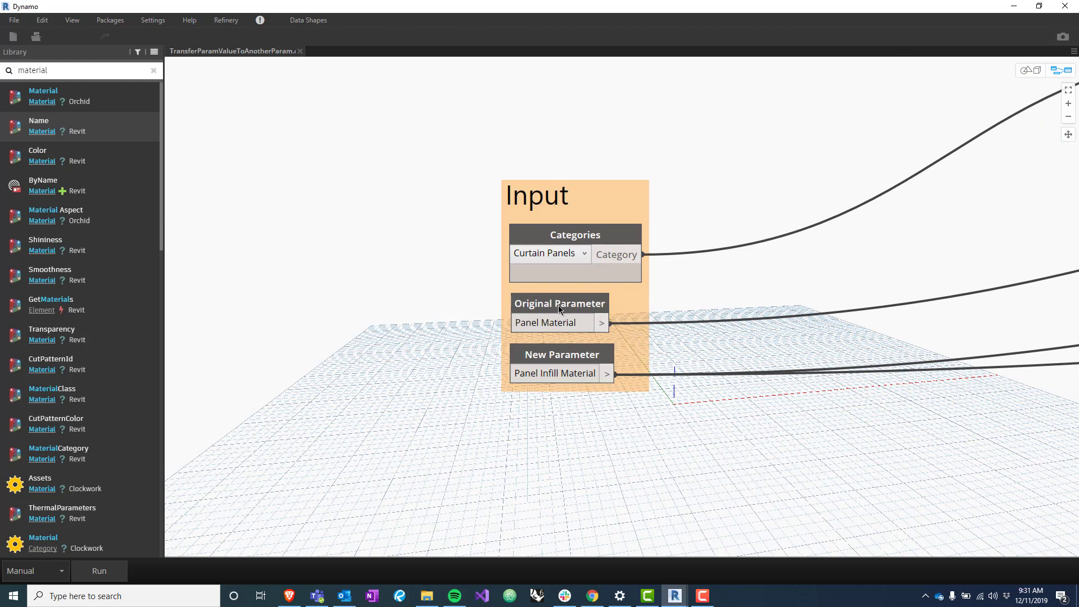
scroll(577, 327, down, 4)
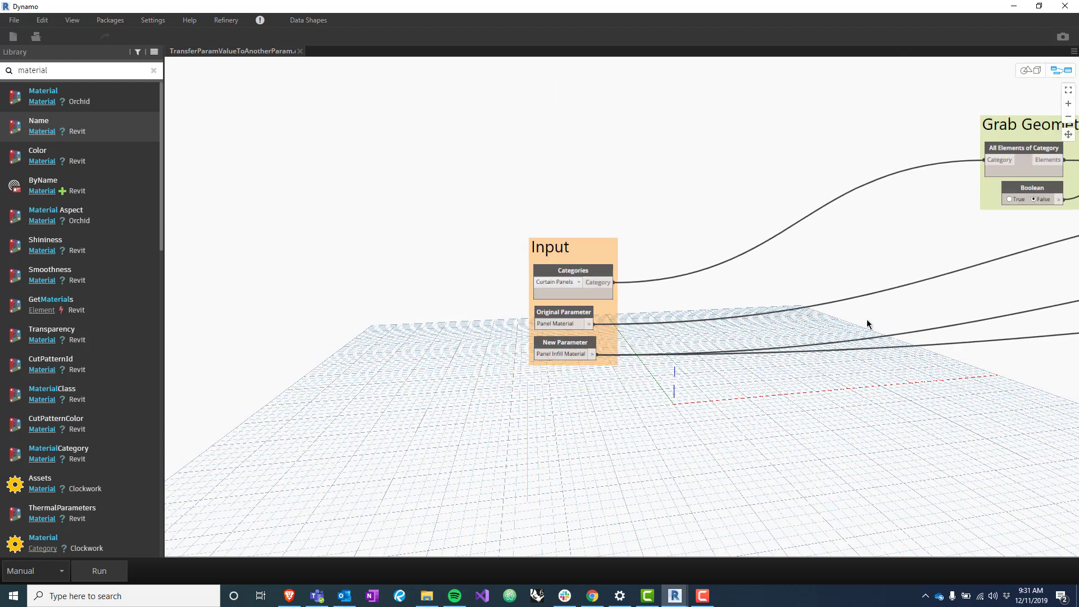
middle_drag(854, 320, 434, 325)
middle_drag(909, 312, 521, 324)
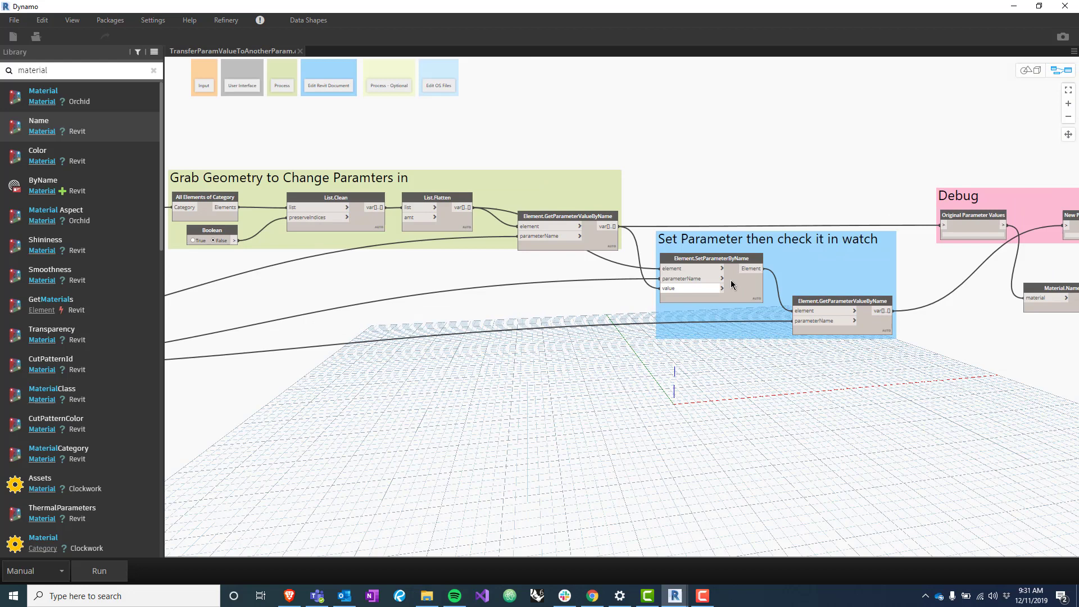
mouse_move(726, 261)
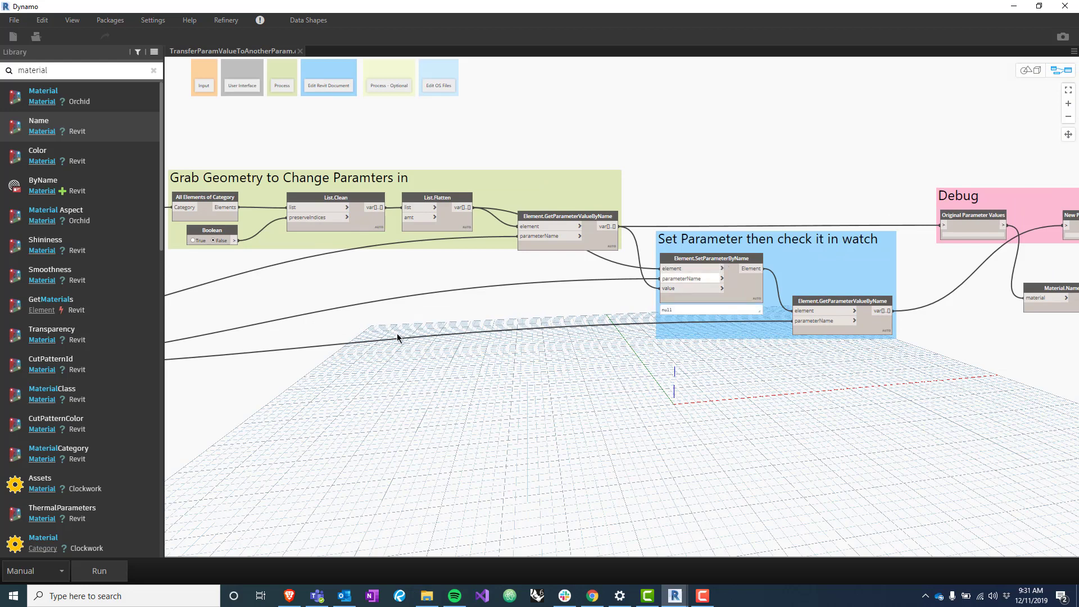
middle_drag(220, 371, 725, 374)
scroll(336, 378, up, 4)
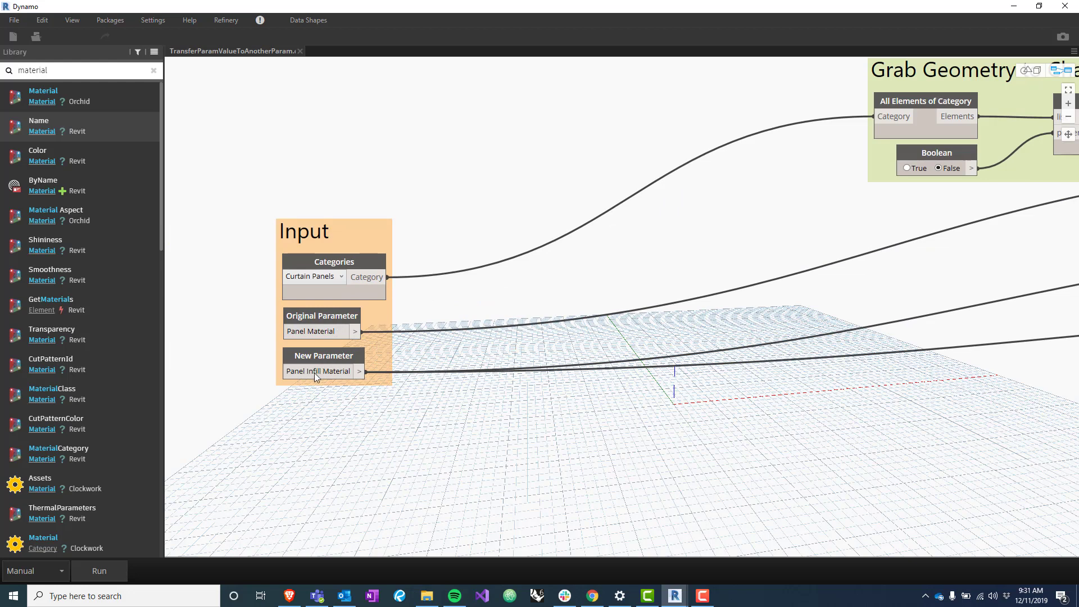
Pan through the Set Parameter and Debug groups, including the second Material.Name and Watch nodes
middle_drag(1045, 304, 495, 327)
middle_drag(913, 264, 553, 288)
scroll(557, 286, up, 2)
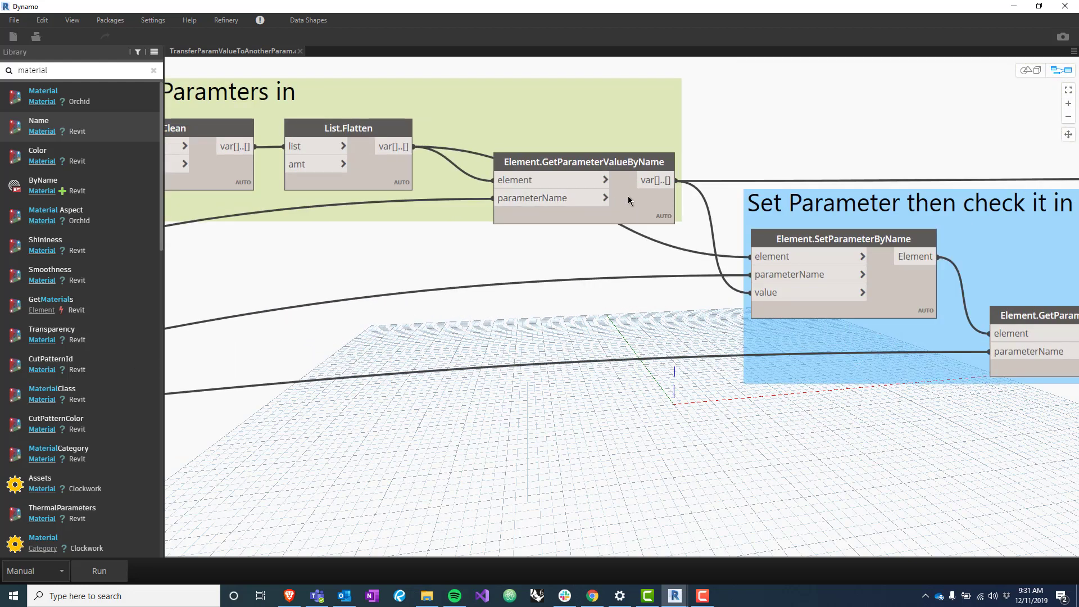
middle_drag(771, 297, 186, 360)
middle_drag(494, 369, 305, 393)
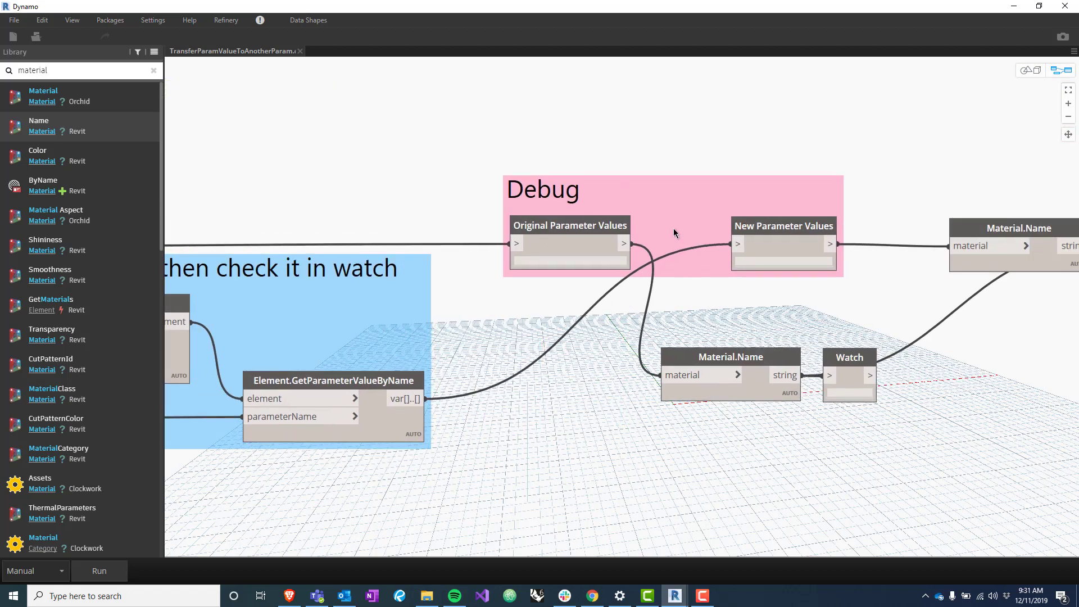
middle_drag(652, 267, 461, 267)
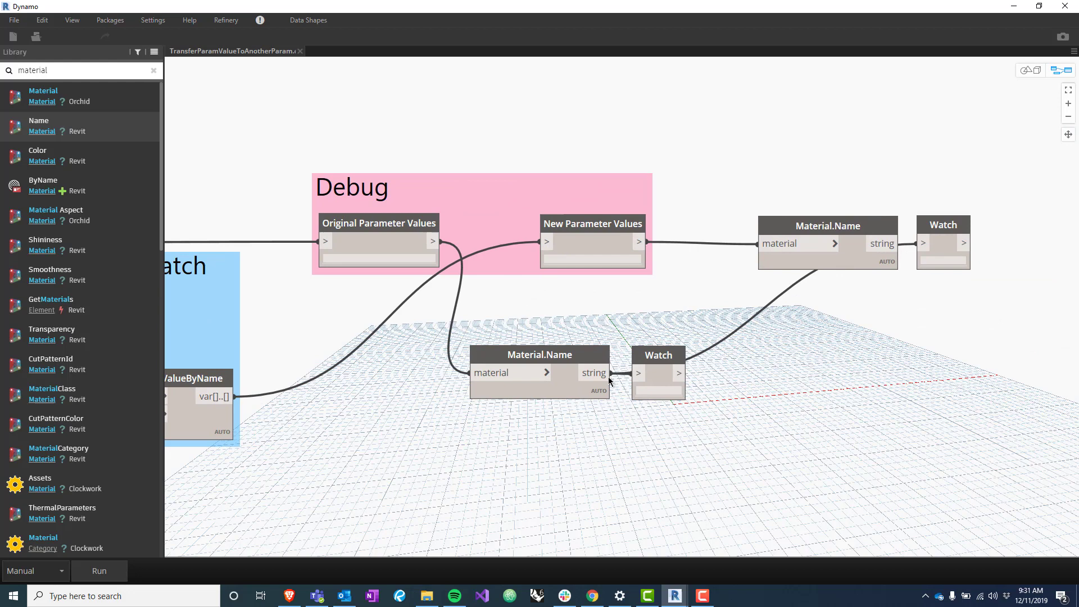
scroll(261, 488, down, 3)
middle_drag(269, 489, 707, 466)
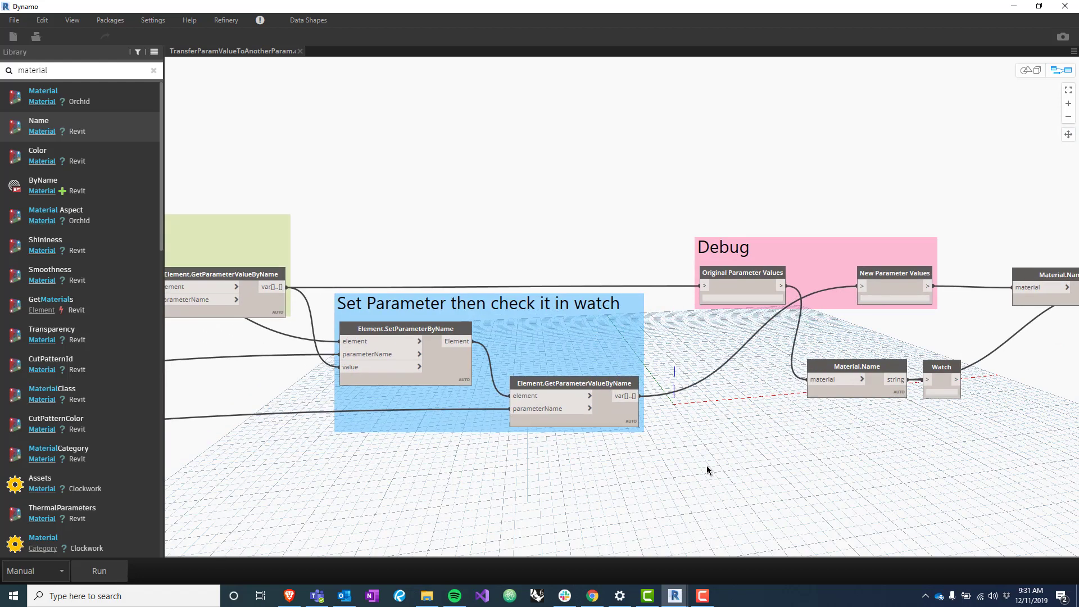
middle_drag(427, 475, 804, 465)
middle_drag(405, 451, 875, 398)
middle_drag(465, 422, 594, 351)
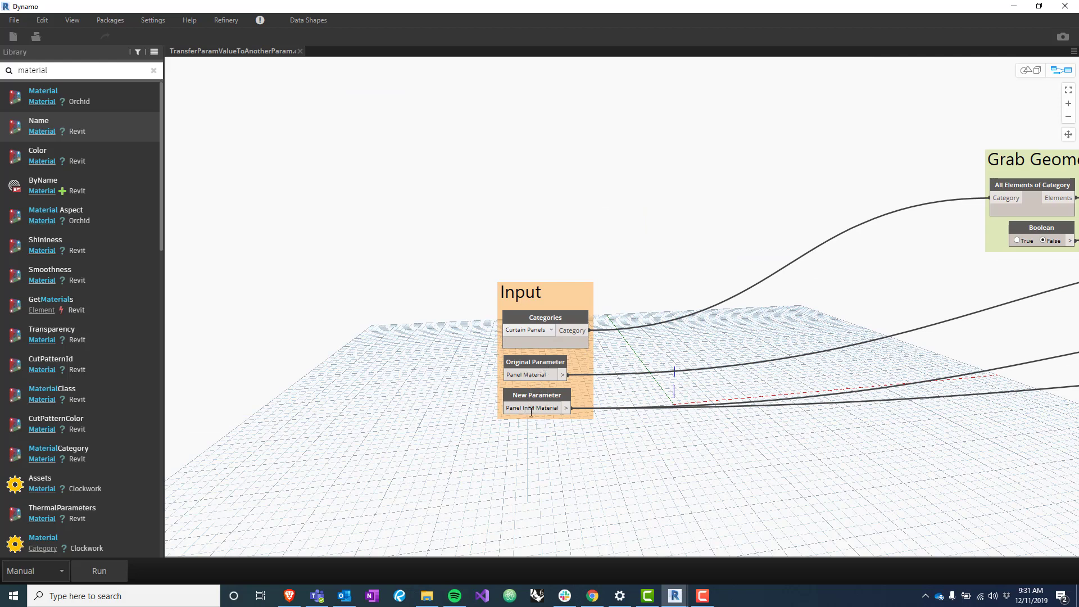
middle_drag(868, 411, 41, 452)
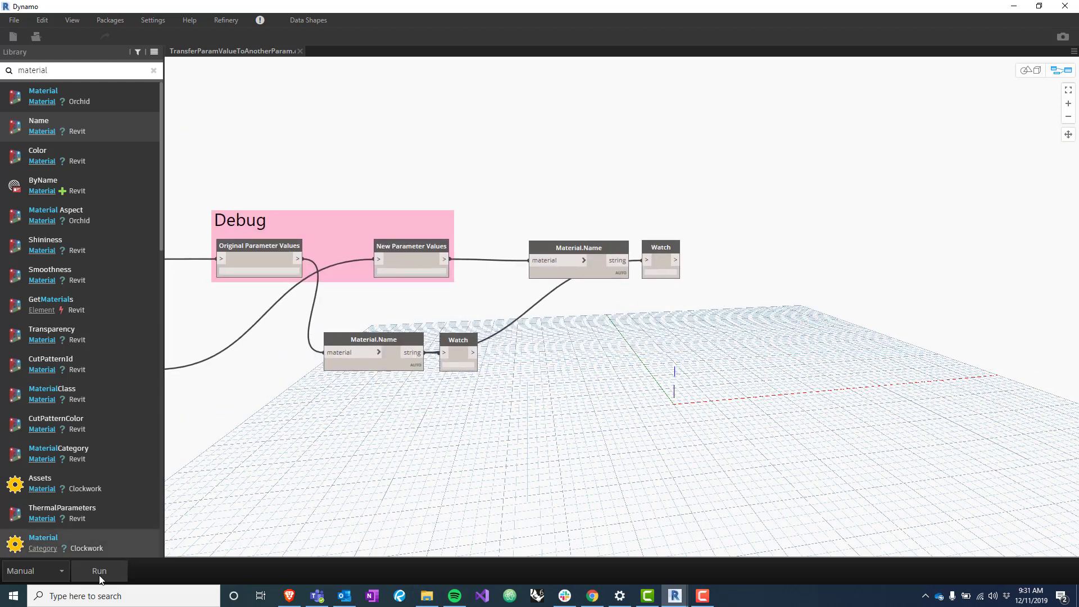
Run the graph in Manual mode to copy Panel Material into Panel Infill Material, then reveal Revit's Panel Schedule
click(99, 576)
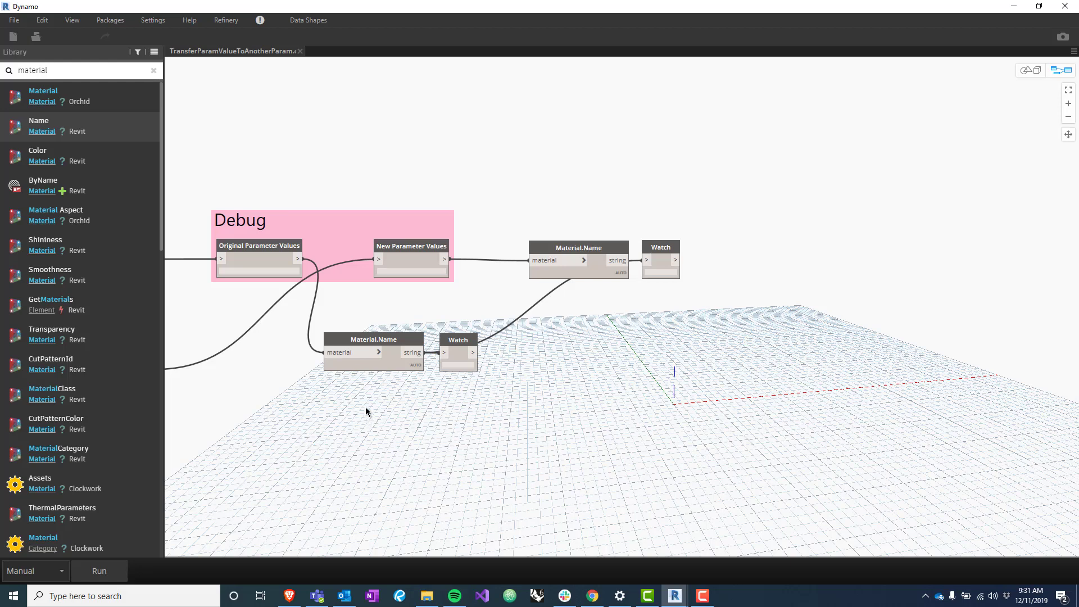
click(101, 570)
middle_drag(284, 385, 497, 390)
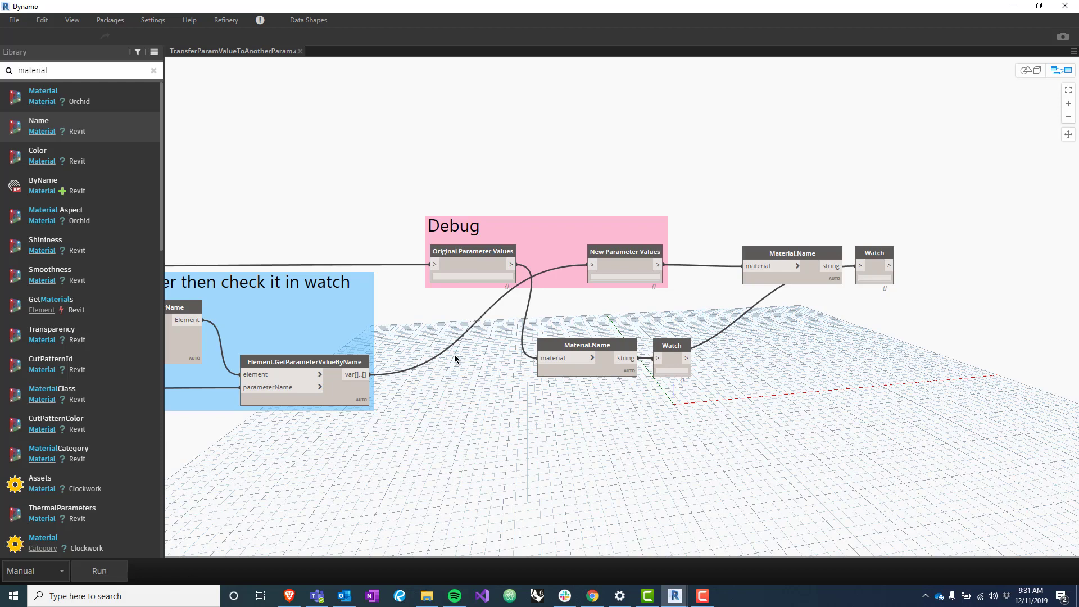
drag(751, 7, 1078, 169)
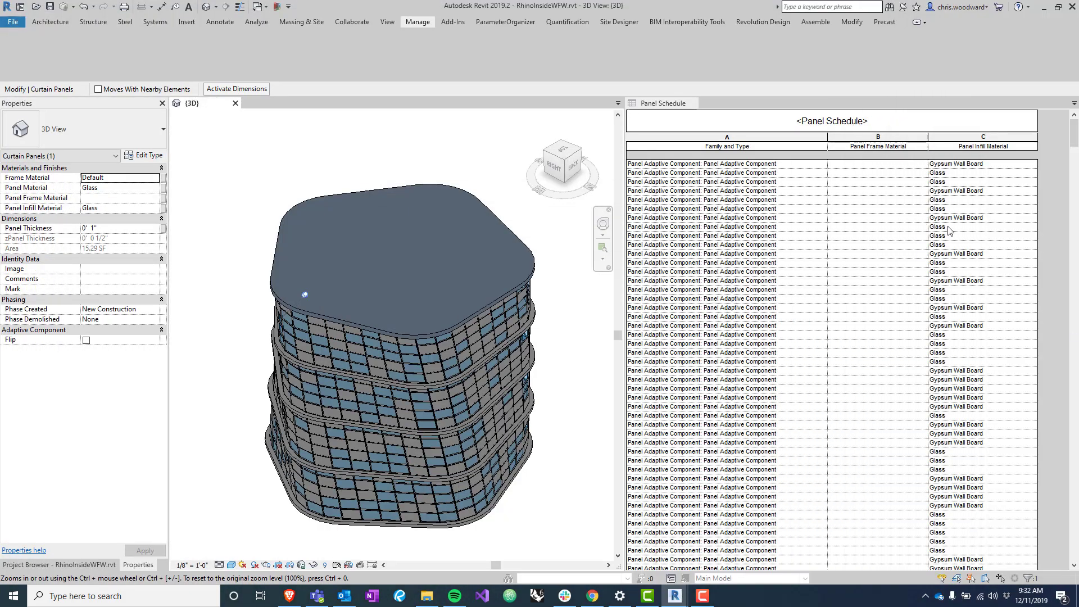
click(1003, 163)
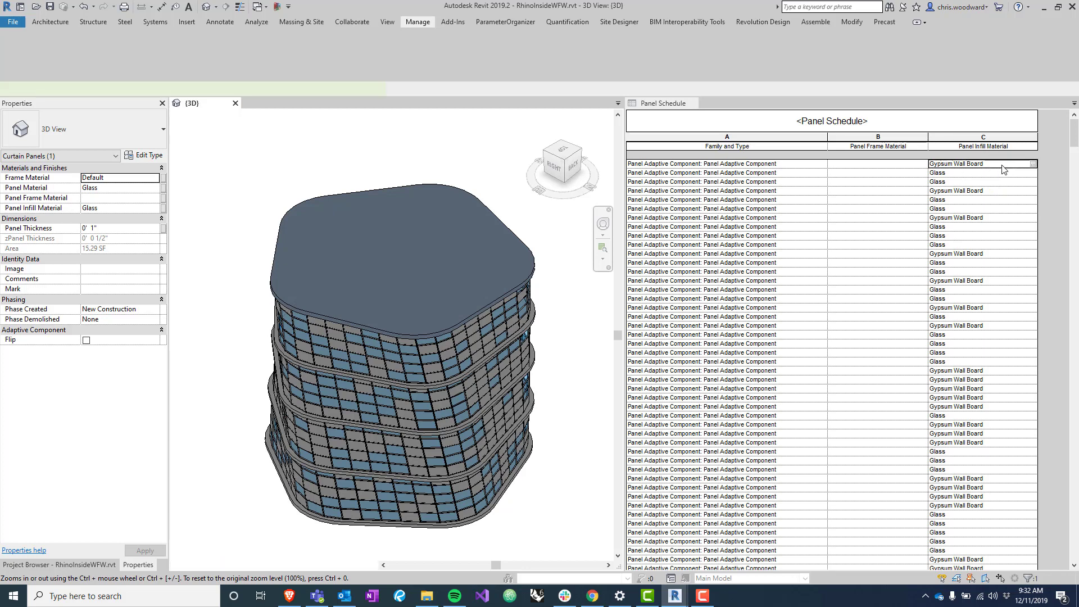
click(414, 370)
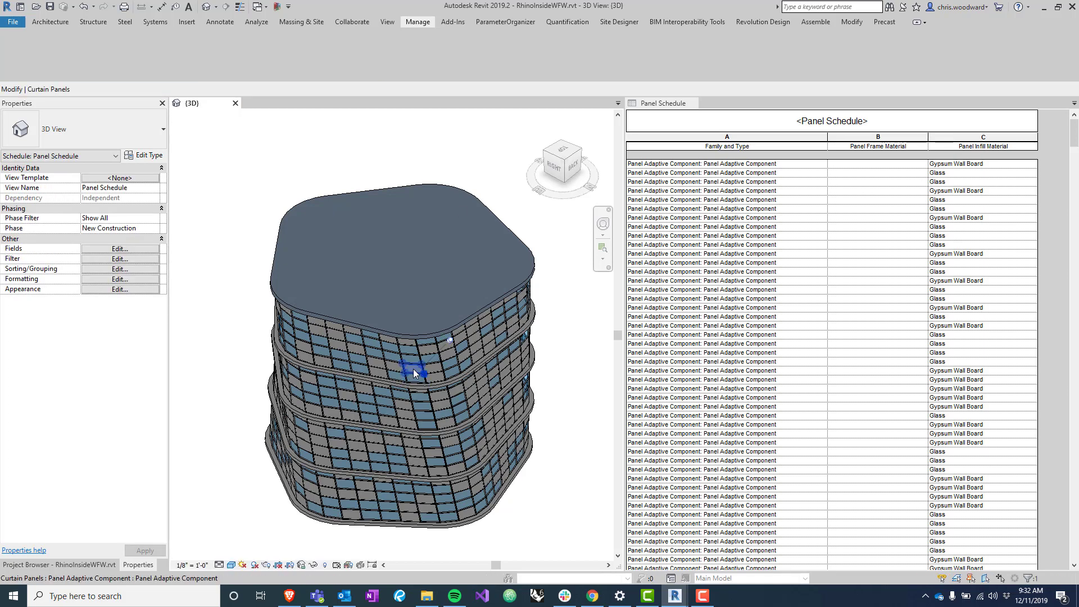
click(396, 374)
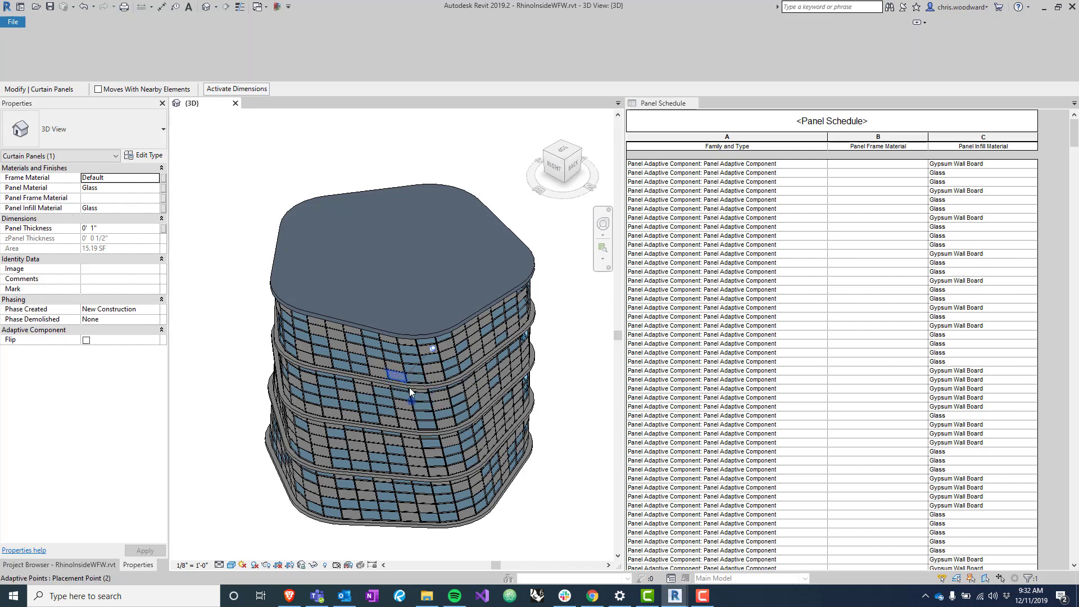
click(459, 339)
scroll(475, 340, up, 4)
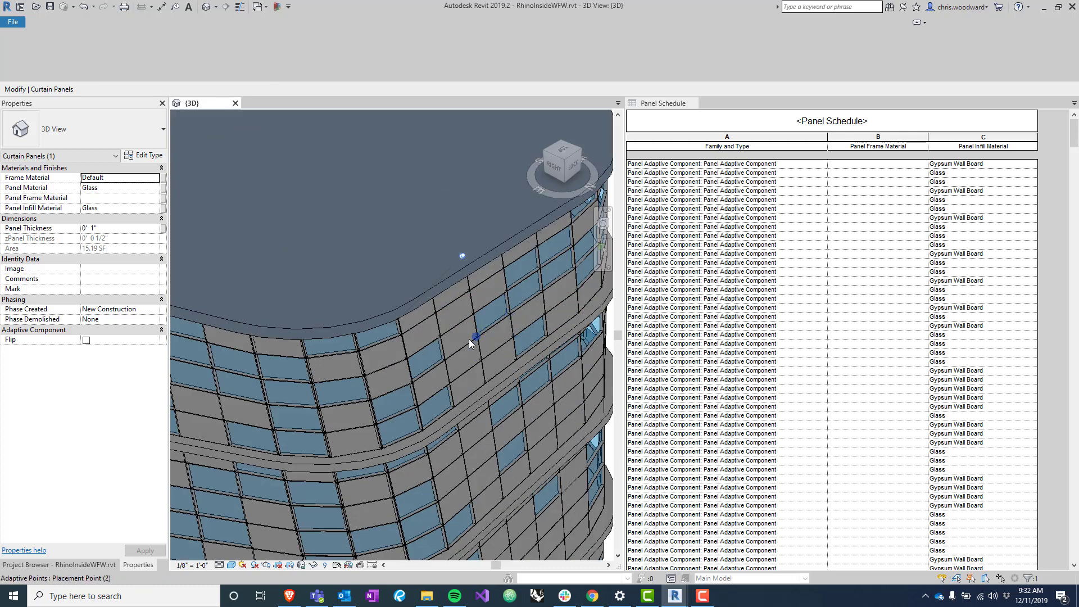
click(459, 342)
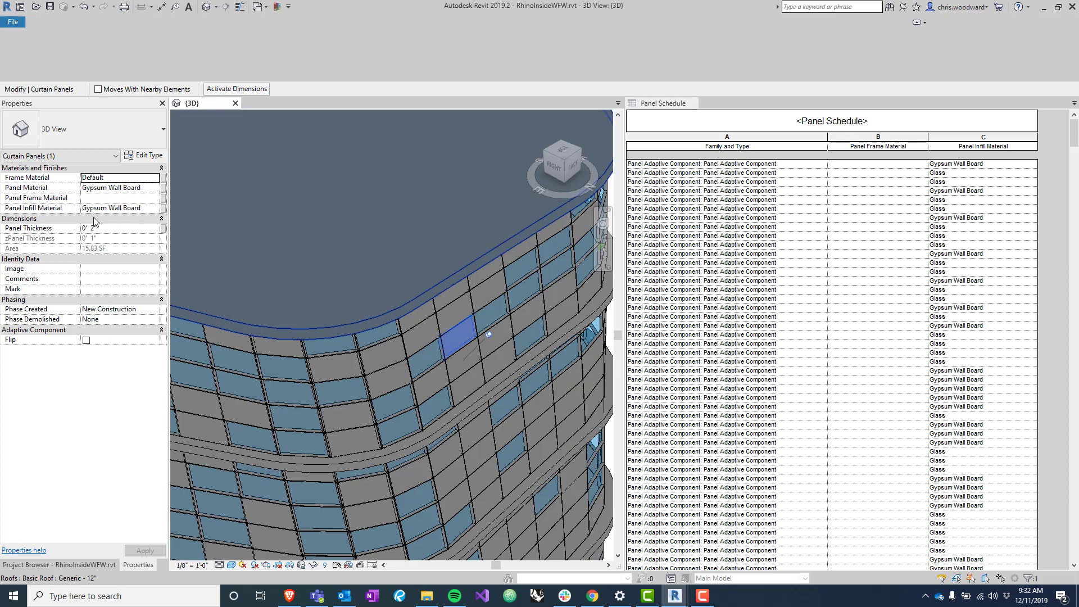
click(891, 270)
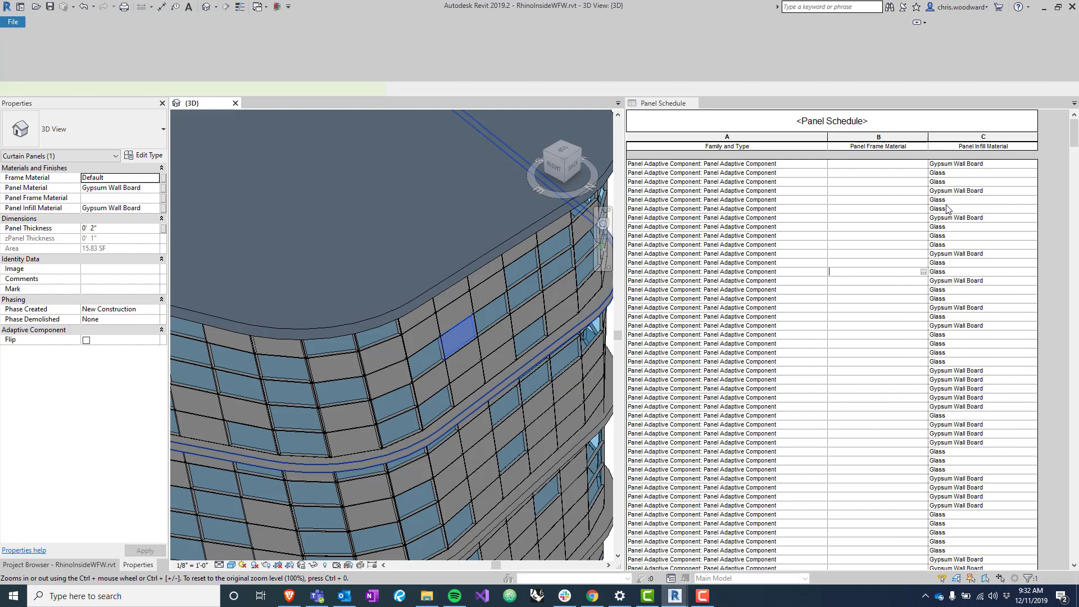
click(965, 161)
scroll(964, 234, down, 1)
scroll(964, 237, down, 3)
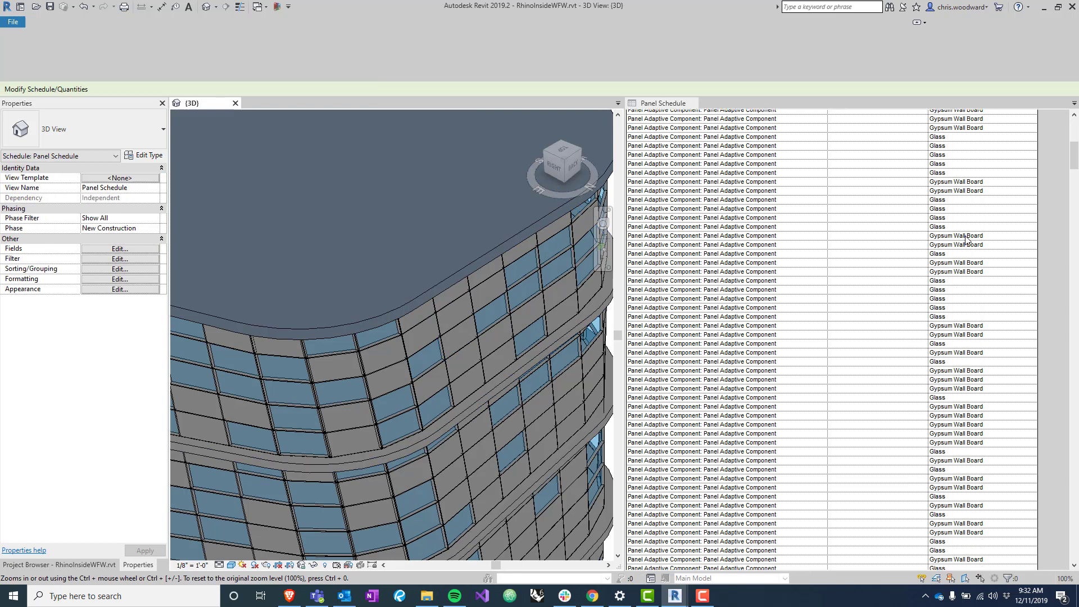
drag(1074, 169, 1074, 132)
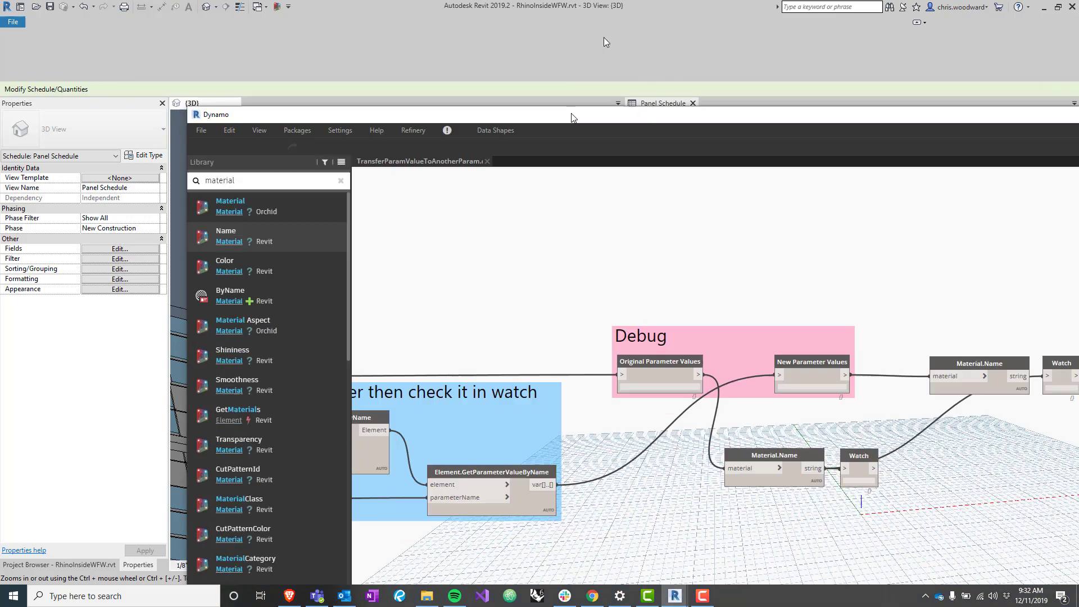
drag(573, 117, 592, 5)
scroll(862, 326, down, 5)
scroll(694, 380, up, 5)
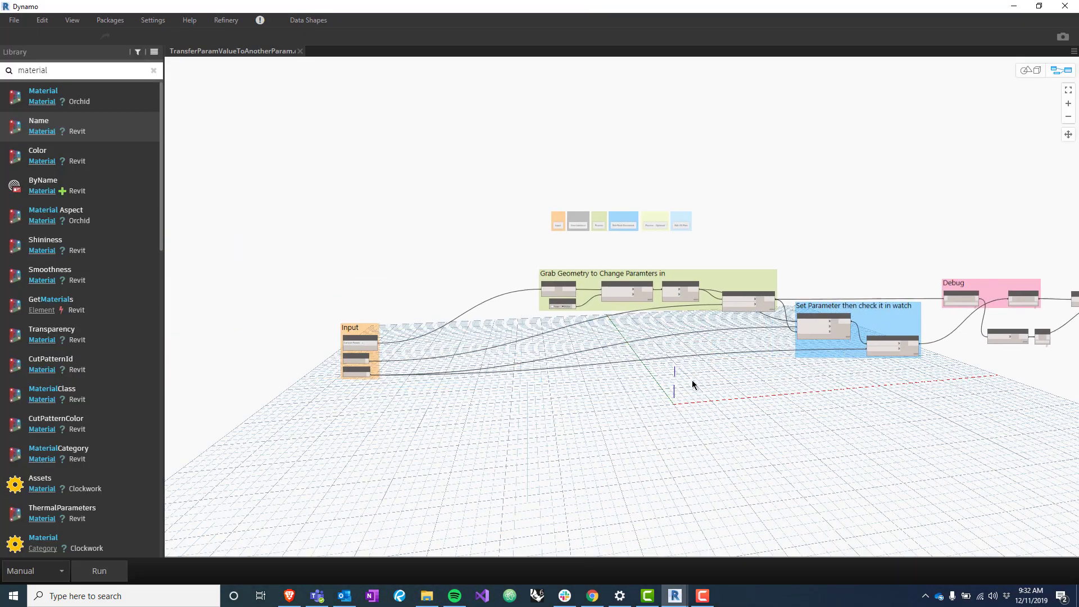
middle_drag(558, 387, 181, 379)
middle_drag(754, 396, 404, 413)
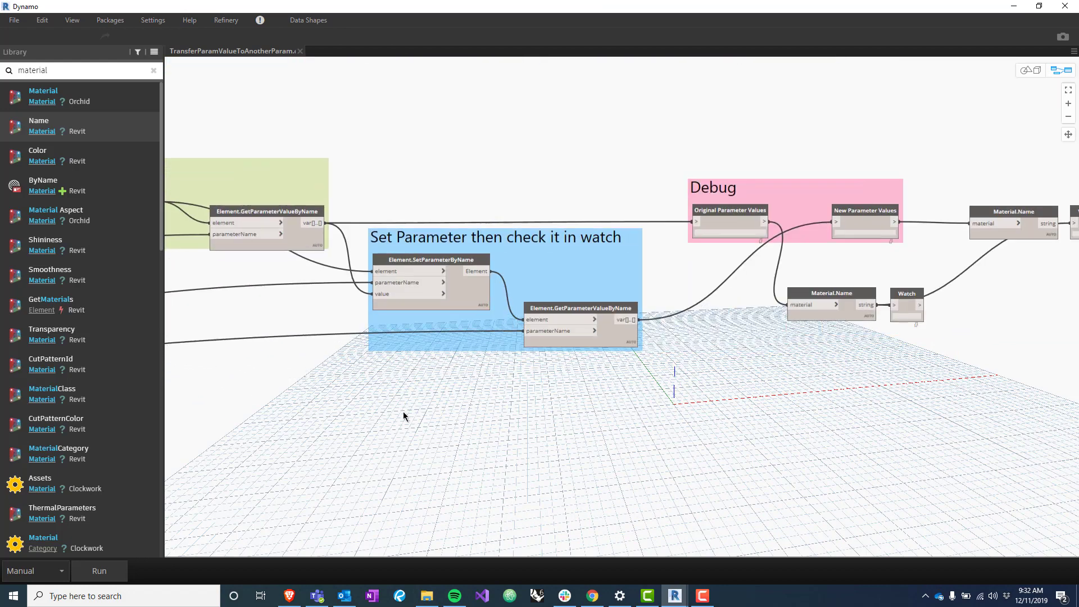
middle_drag(553, 291, 295, 328)
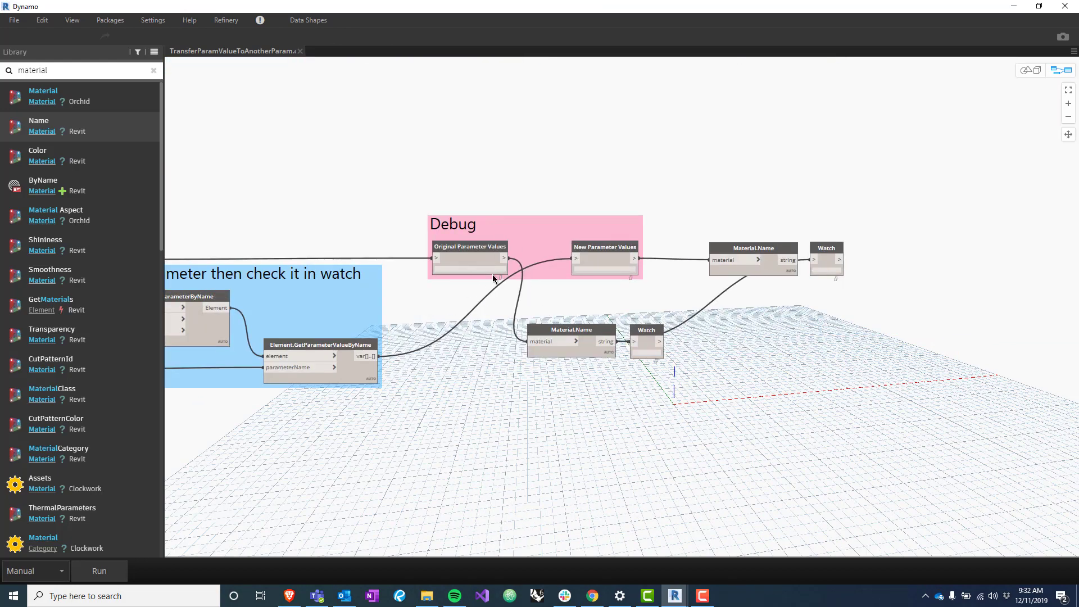
scroll(778, 279, left, 15)
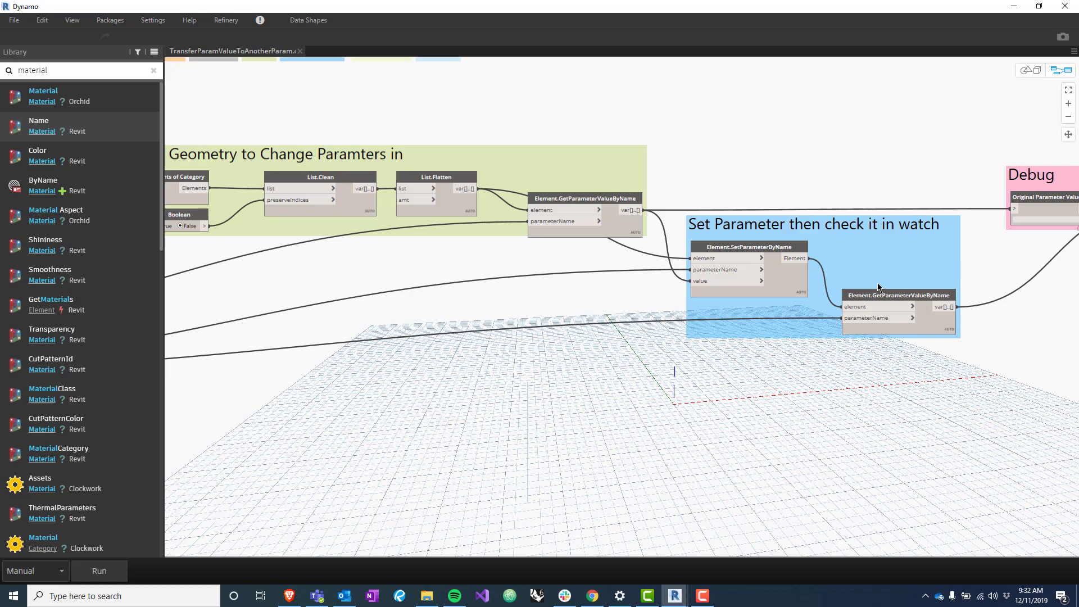
drag(388, 8, 0, 113)
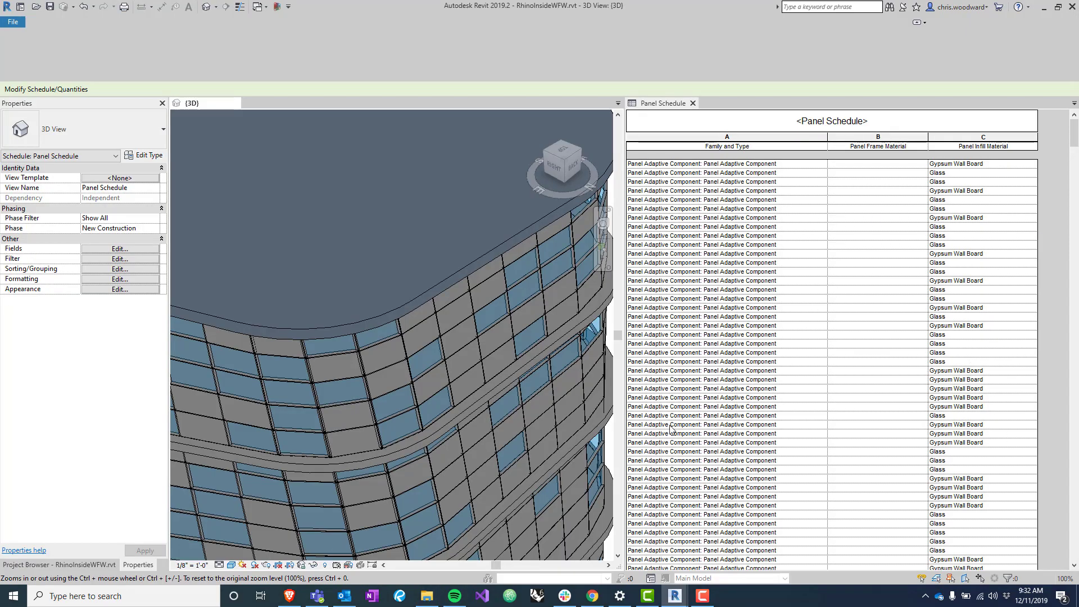
scroll(436, 337, down, 3)
scroll(382, 343, down, 2)
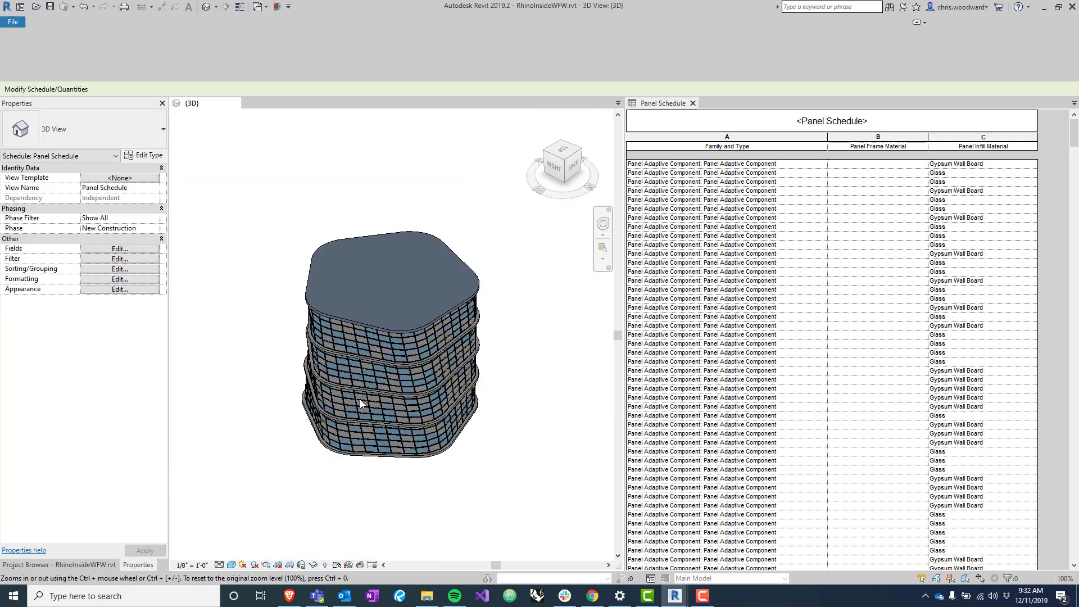
scroll(362, 414, up, 1)
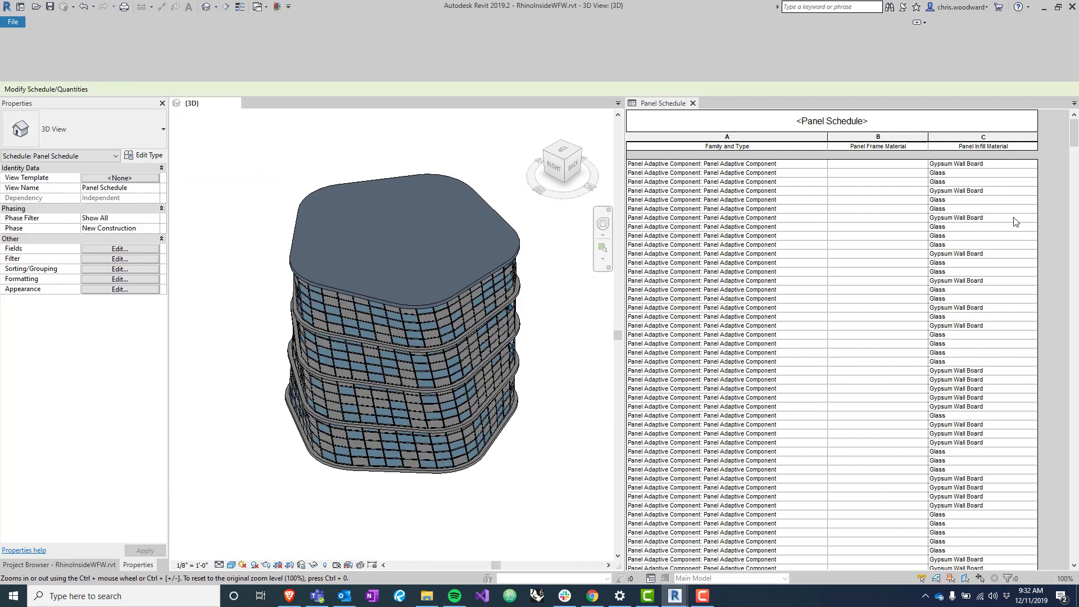